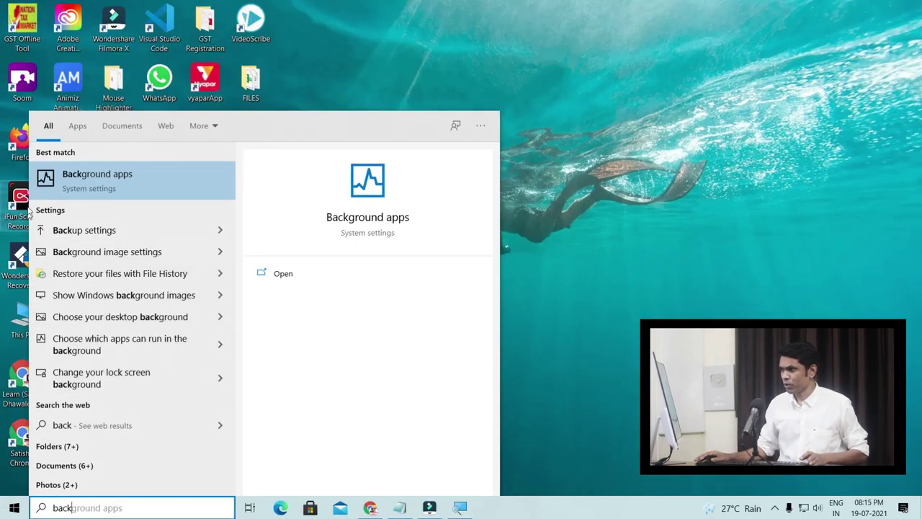
# Open the Background apps settings and review which apps are allowed to run in the background
pyautogui.click(103, 180)
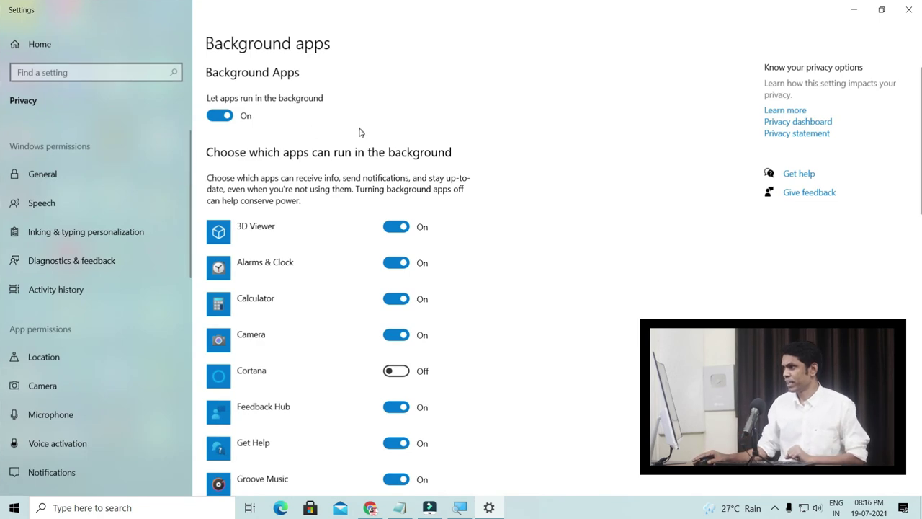
pyautogui.scroll(-2, 365, 195)
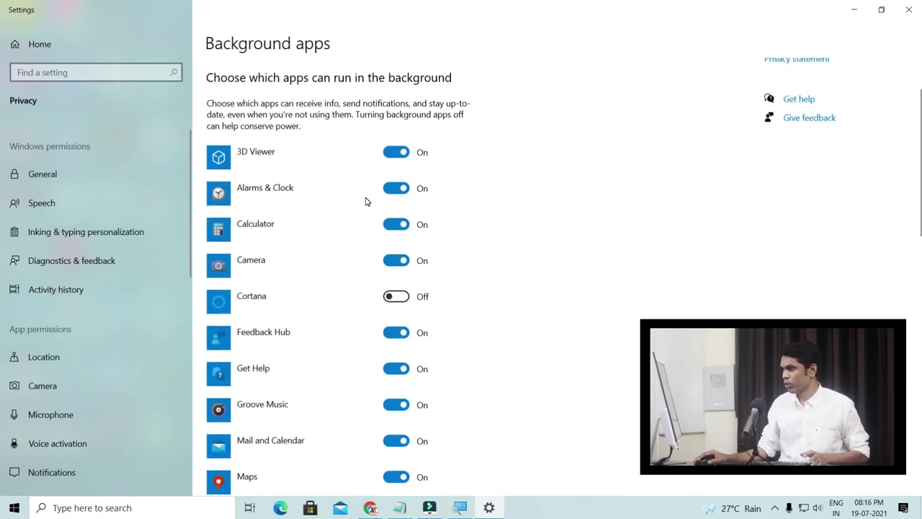
pyautogui.scroll(-2, 365, 202)
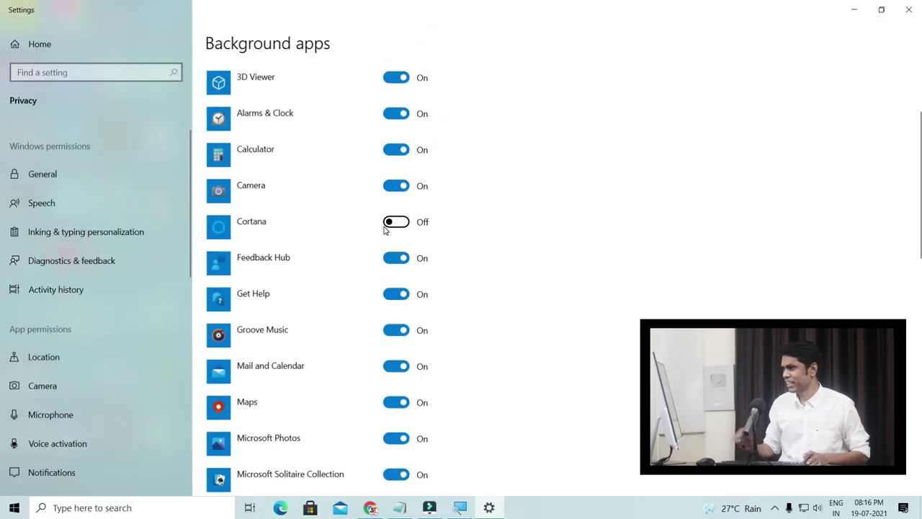
pyautogui.scroll(-5, 384, 229)
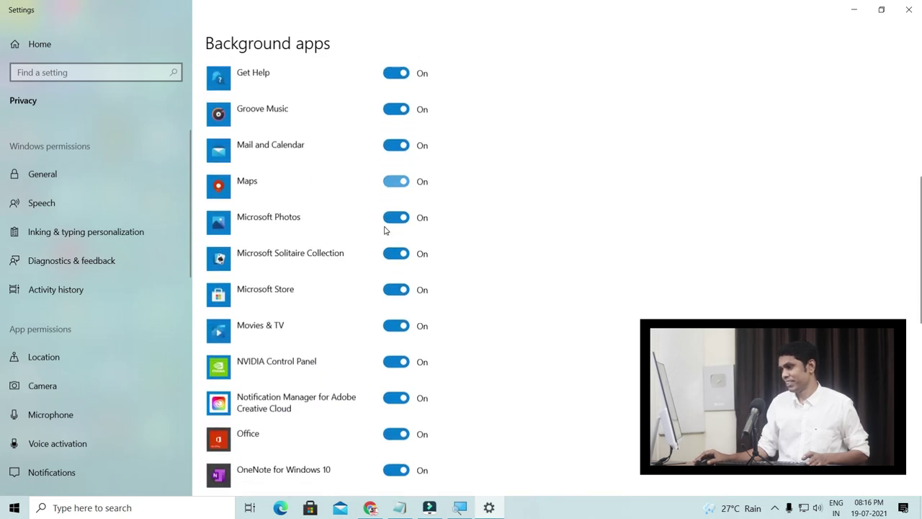
pyautogui.scroll(-3, 385, 231)
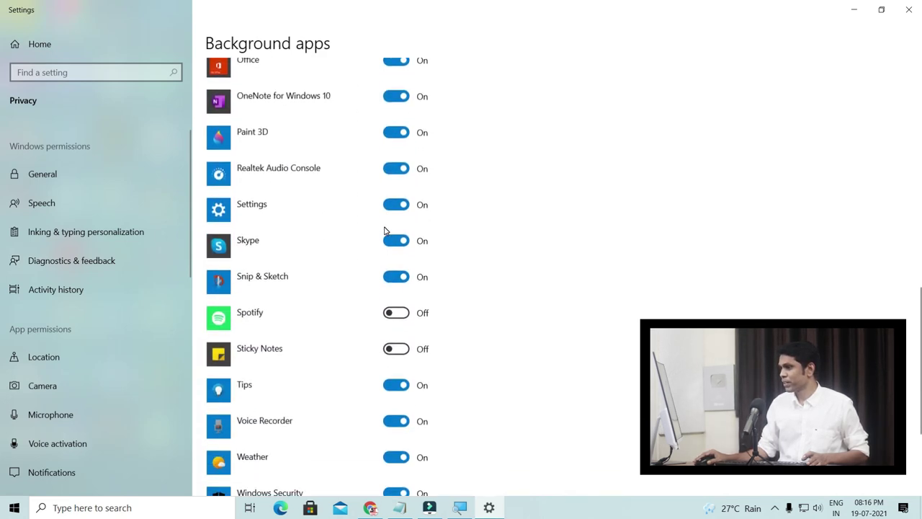
# Try switching Spotify's background permission on and off, and the overall permission for background apps off and on
pyautogui.click(398, 317)
pyautogui.click(394, 315)
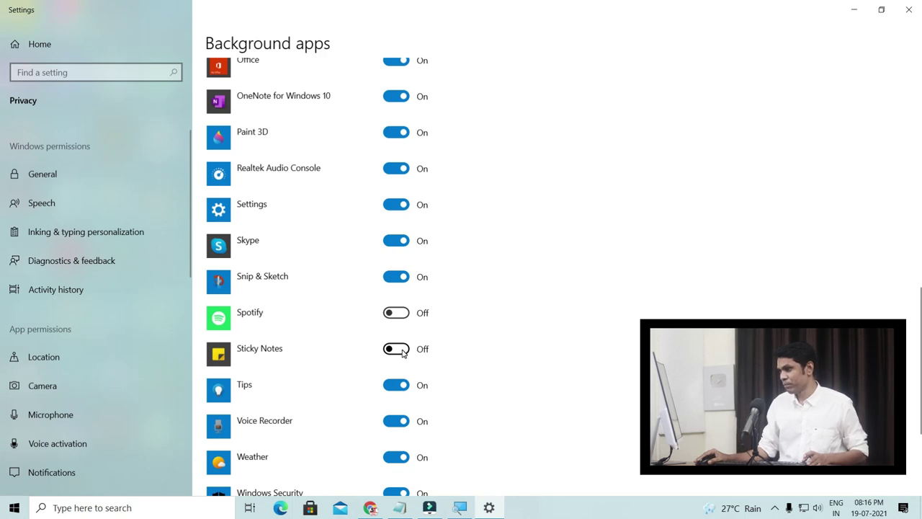
pyautogui.scroll(-3, 403, 352)
pyautogui.scroll(10, 404, 352)
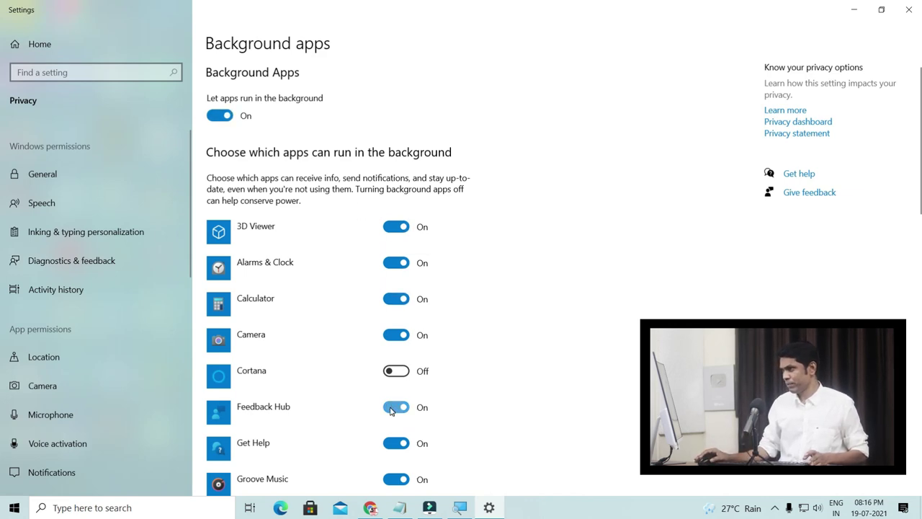
pyautogui.click(216, 118)
pyautogui.click(215, 118)
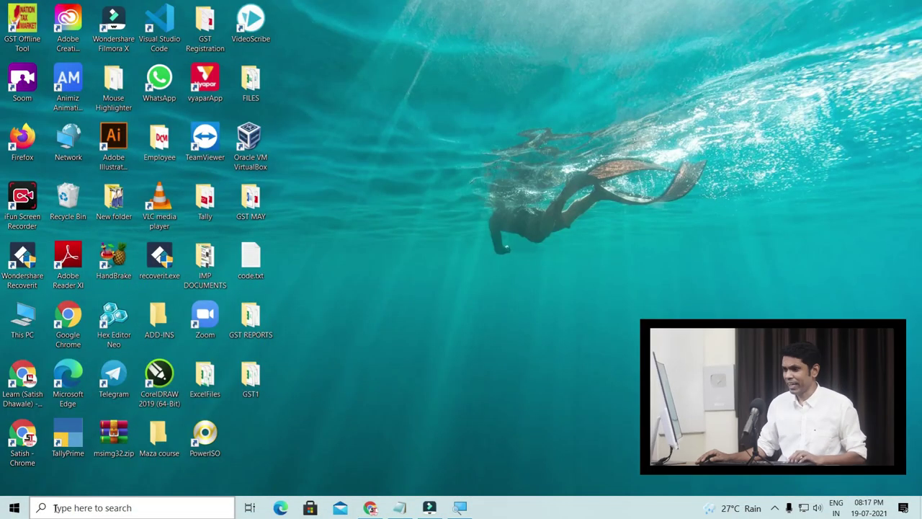
# Open the Storage settings and show the temporary files stored on Local Disk (C:)
pyautogui.click(54, 508)
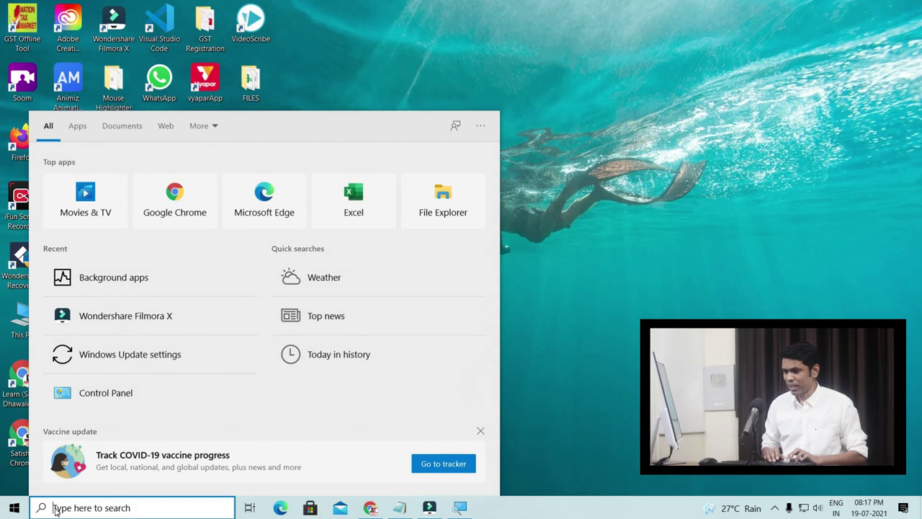
pyautogui.write('stora')
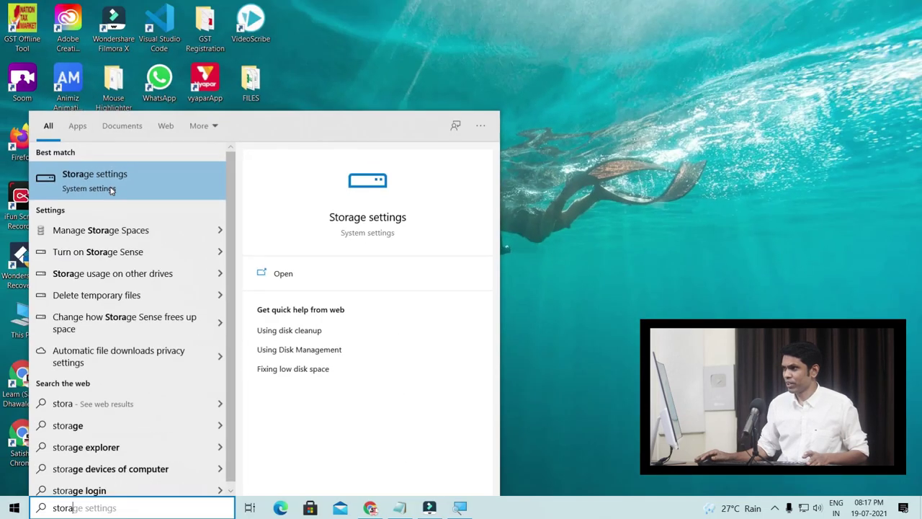
pyautogui.click(113, 192)
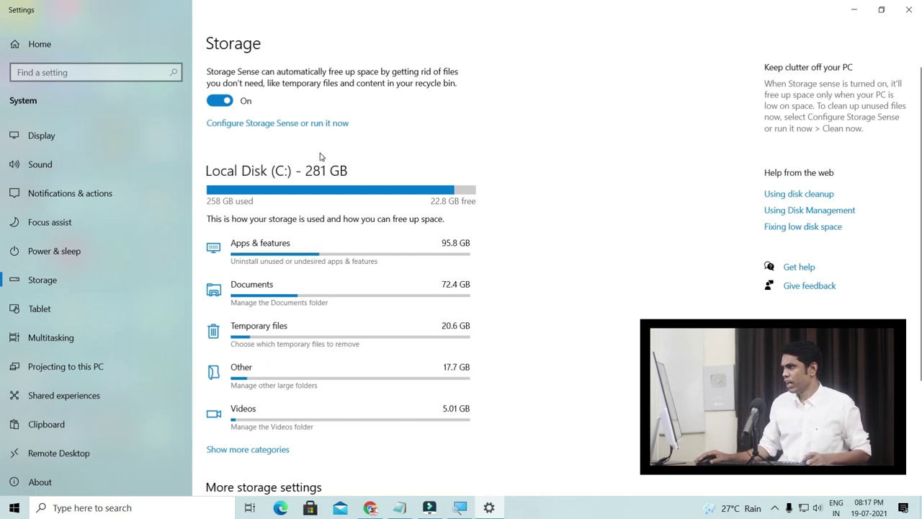
pyautogui.click(289, 341)
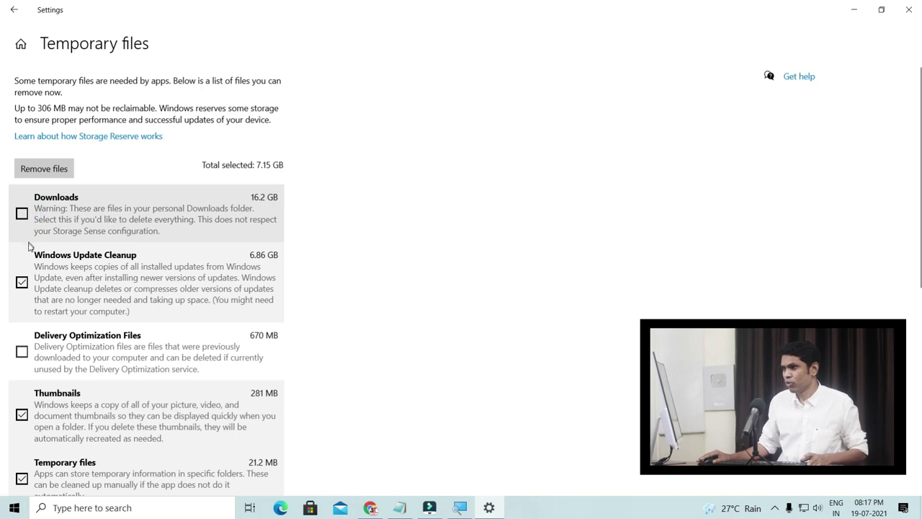
# Review the preselected temporary file categories and remove those files, leaving Downloads and Recycle Bin out of the selection
pyautogui.scroll(-6, 32, 438)
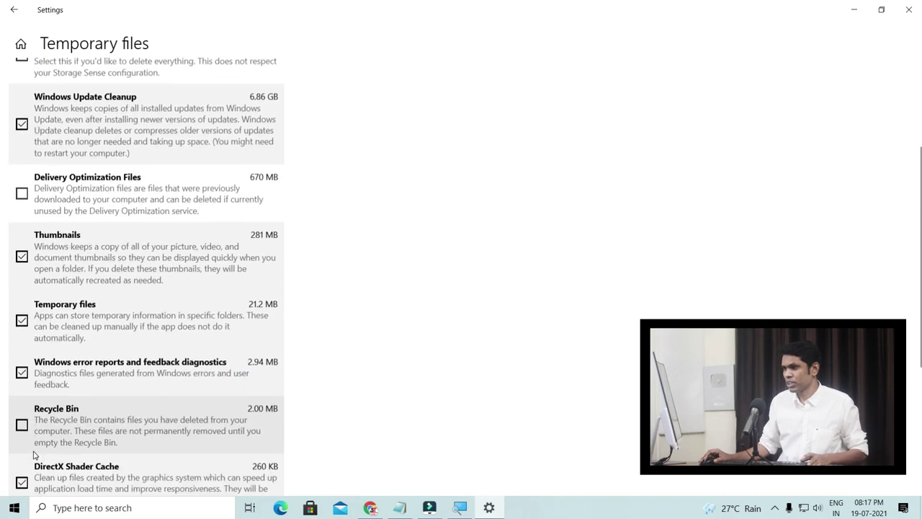
pyautogui.scroll(8, 38, 454)
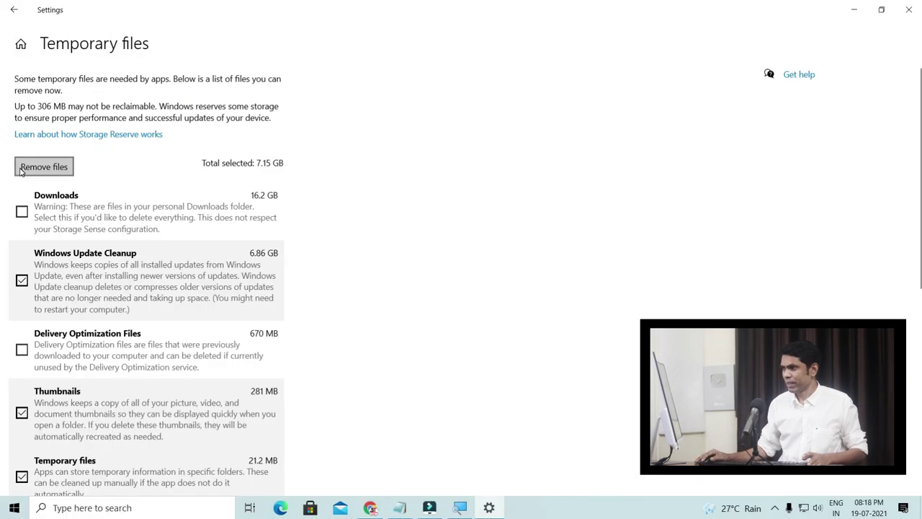
pyautogui.click(22, 169)
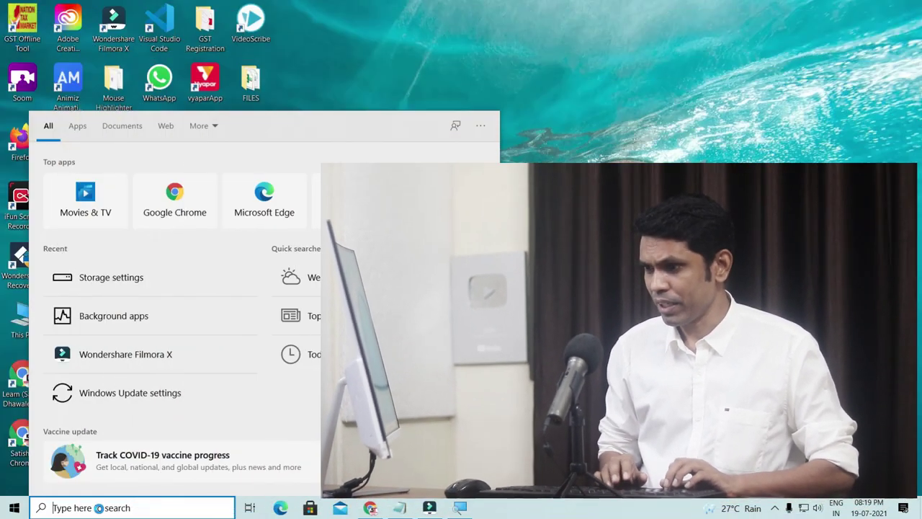
# Open Control Panel's System page and bring up the Performance Options through the advanced system settings
pyautogui.write('control')
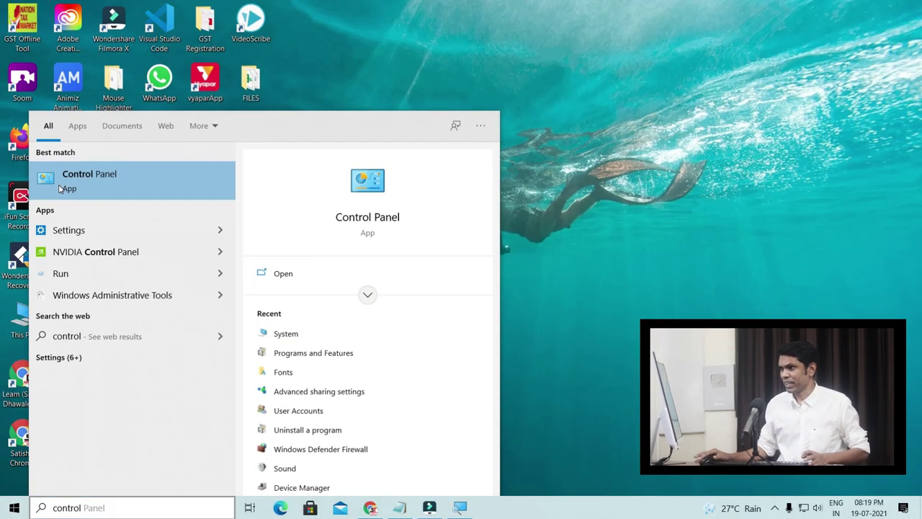
pyautogui.click(60, 188)
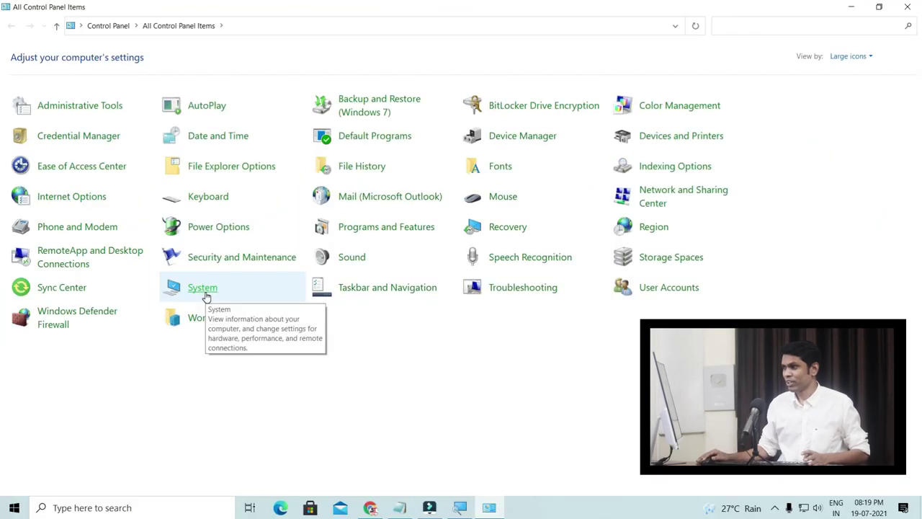
pyautogui.click(205, 291)
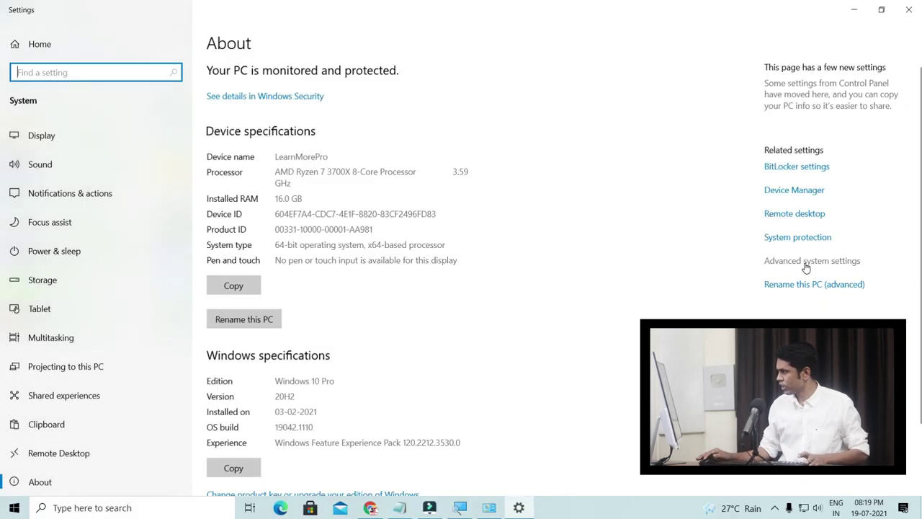
pyautogui.click(764, 271)
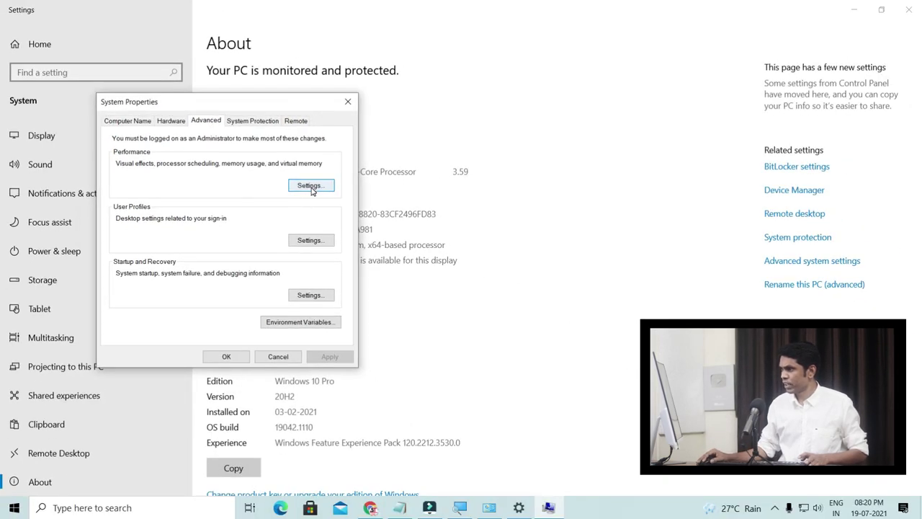
pyautogui.click(312, 188)
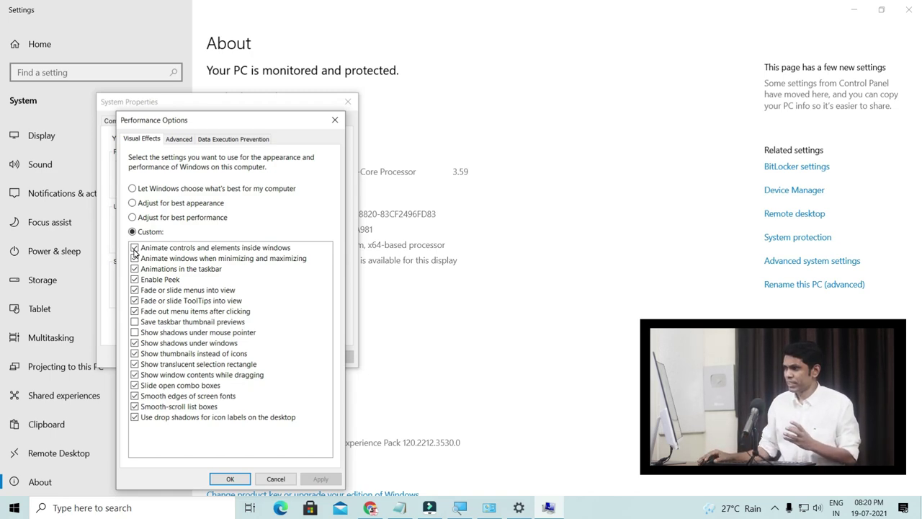
# Turn off every enabled visual effect, from animated controls to drop shadows for icon labels, and apply the custom settings
pyautogui.click(135, 248)
pyautogui.click(134, 258)
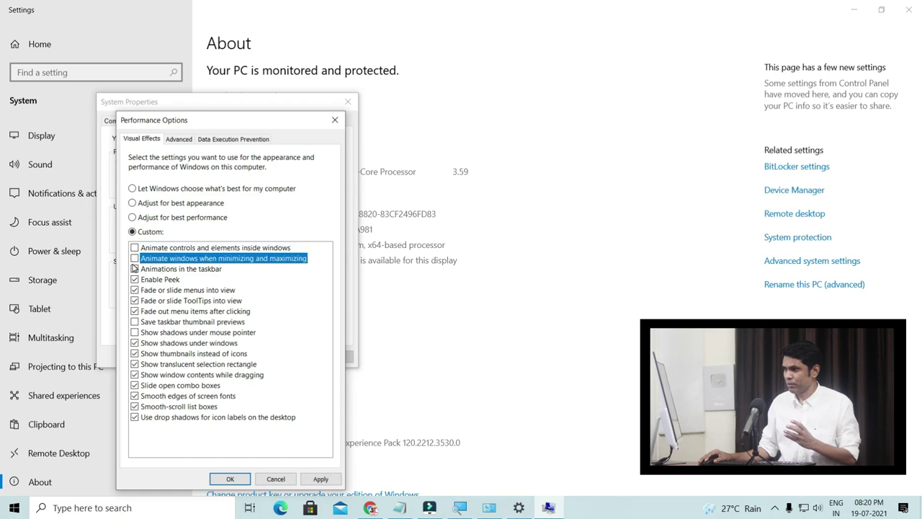
pyautogui.click(134, 269)
pyautogui.click(134, 280)
pyautogui.click(134, 290)
pyautogui.click(134, 301)
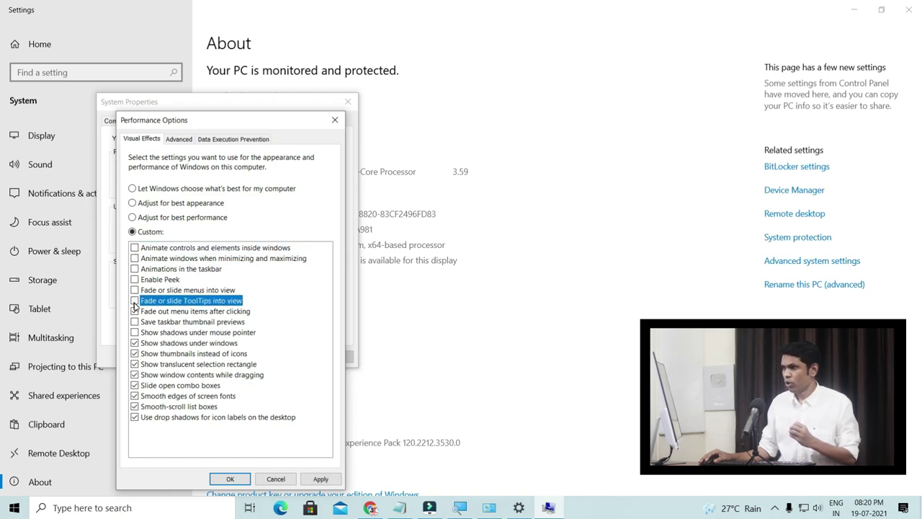
pyautogui.click(134, 312)
pyautogui.click(134, 343)
pyautogui.click(134, 354)
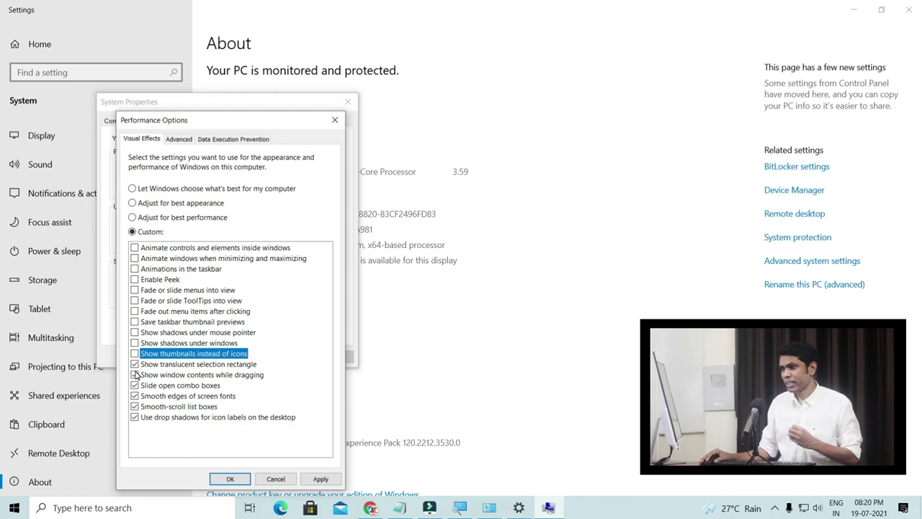
pyautogui.click(134, 364)
pyautogui.click(134, 374)
pyautogui.click(134, 386)
pyautogui.click(134, 396)
pyautogui.click(134, 407)
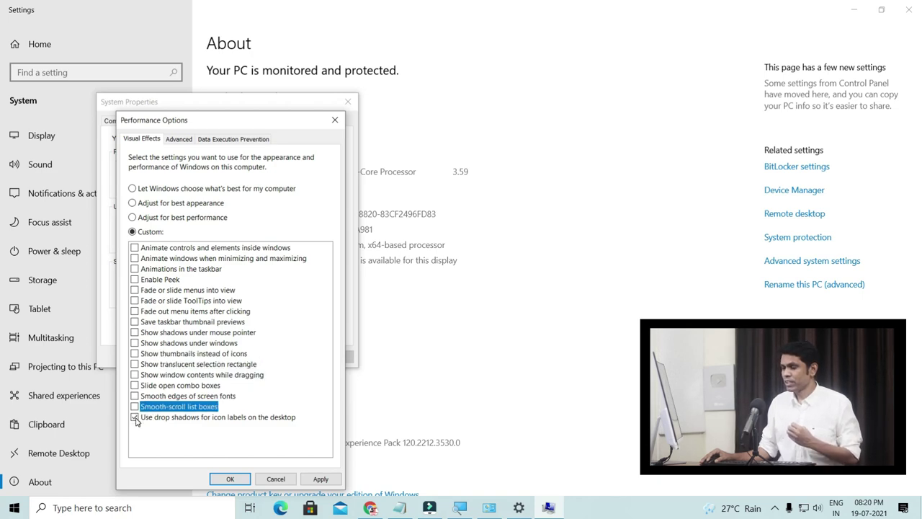
pyautogui.click(135, 417)
pyautogui.click(308, 478)
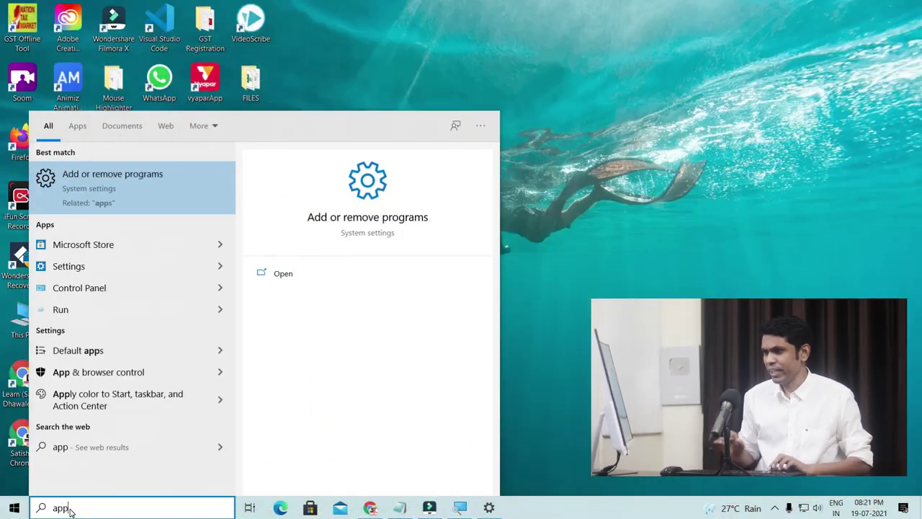
# Open the Add or remove programs settings and uninstall iFun Screen Recorder
pyautogui.write('s')
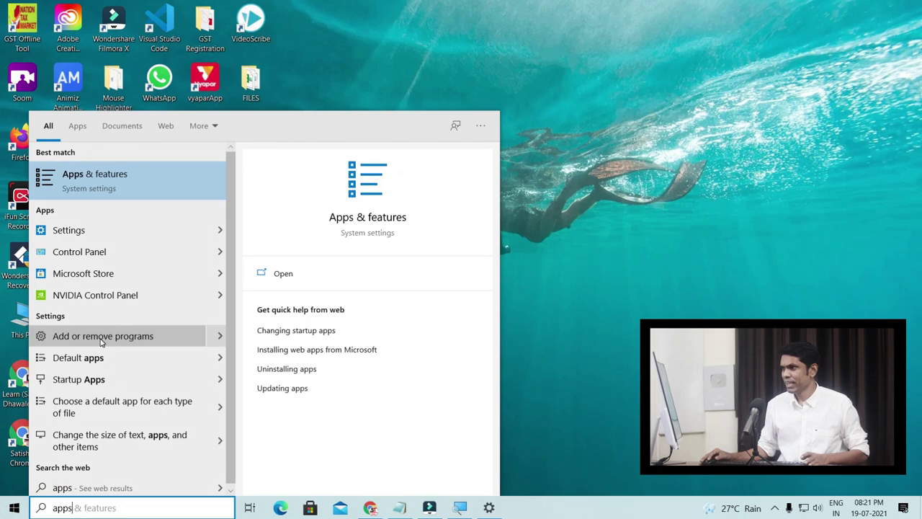
pyautogui.click(101, 340)
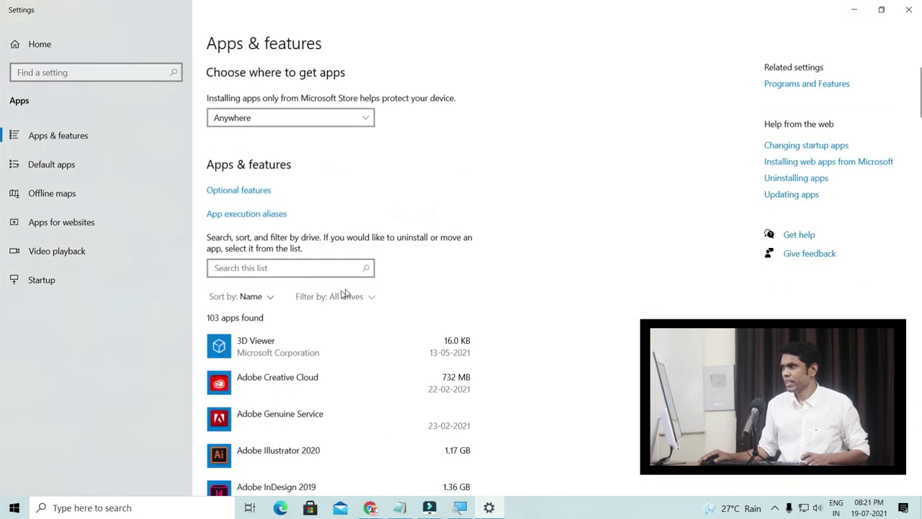
pyautogui.scroll(-5, 375, 257)
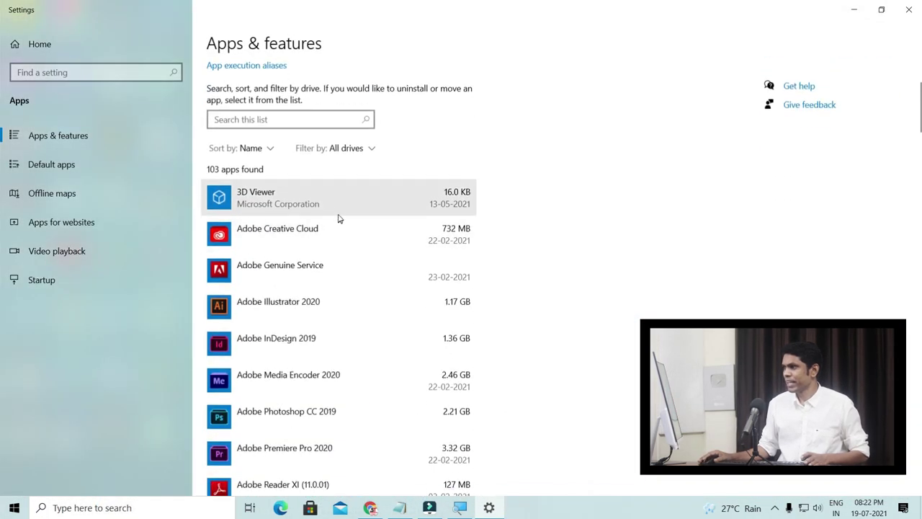
pyautogui.scroll(-10, 338, 214)
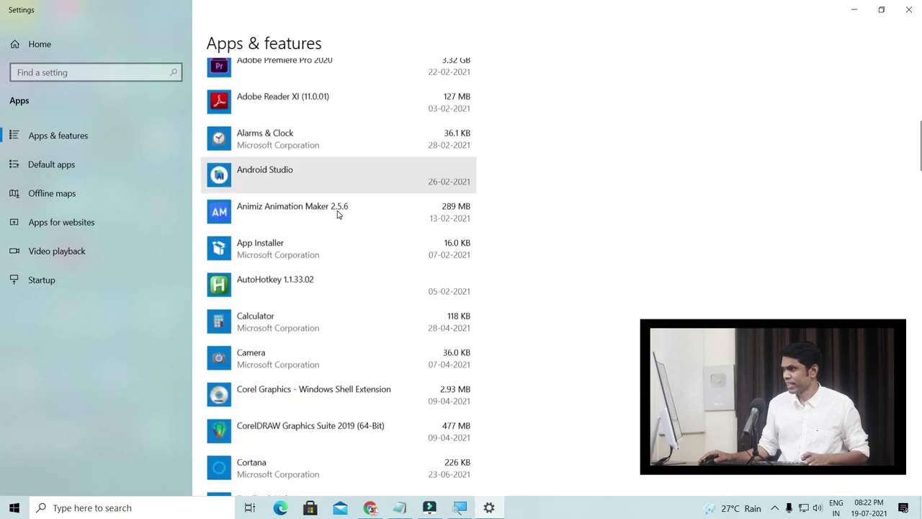
pyautogui.scroll(-2, 338, 214)
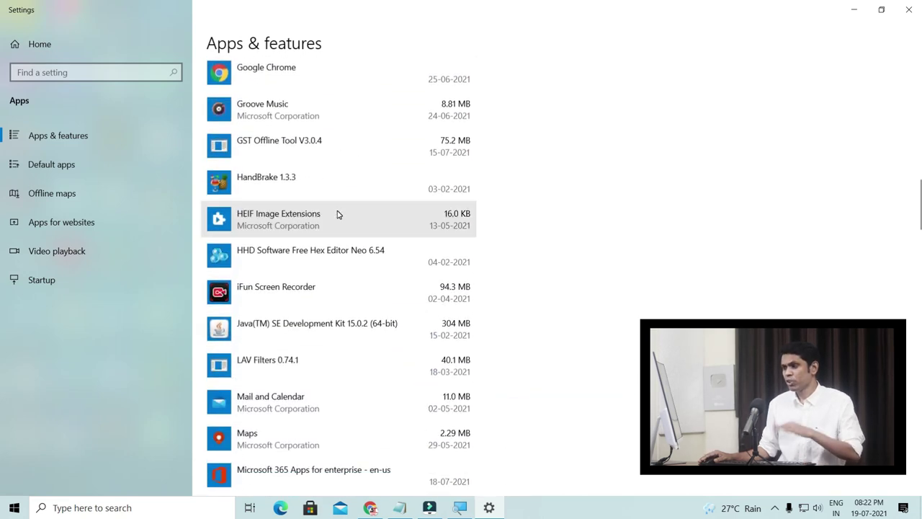
pyautogui.scroll(-1, 338, 214)
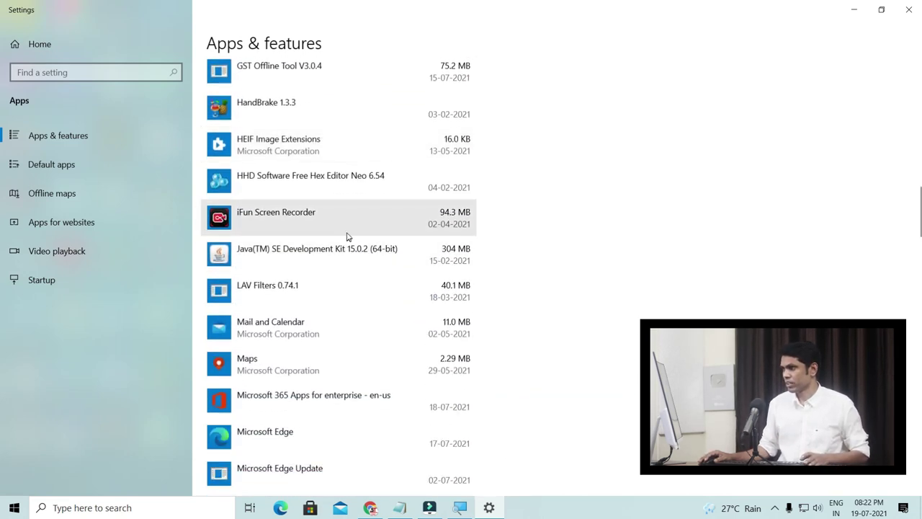
pyautogui.click(347, 212)
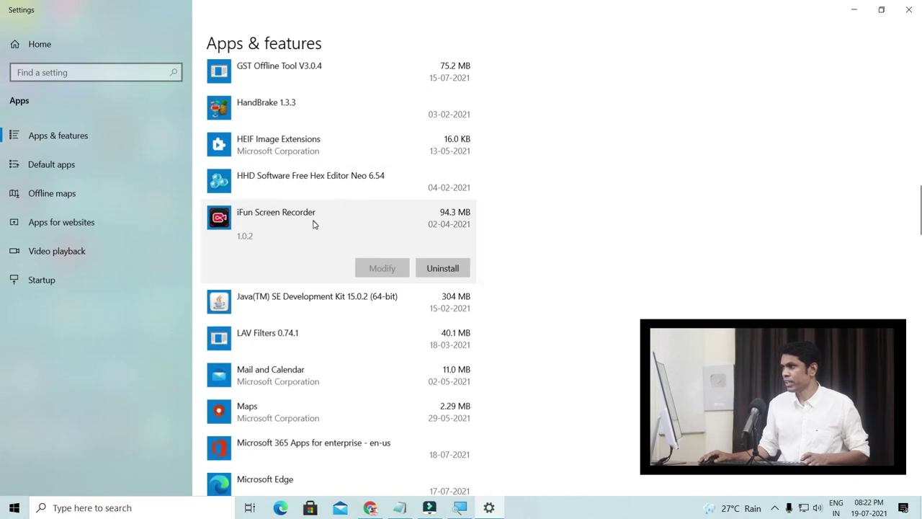
pyautogui.click(456, 271)
pyautogui.click(498, 242)
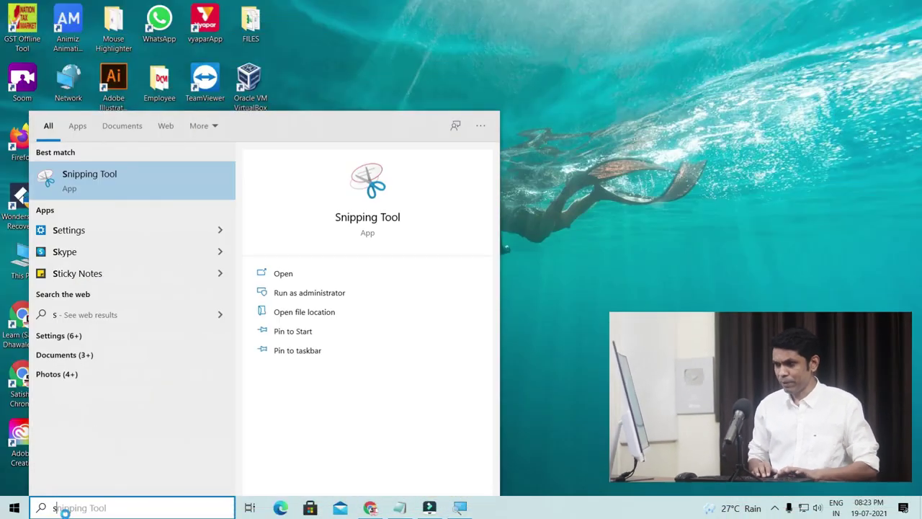
# Find and open the Startup Apps settings
pyautogui.write('ta')
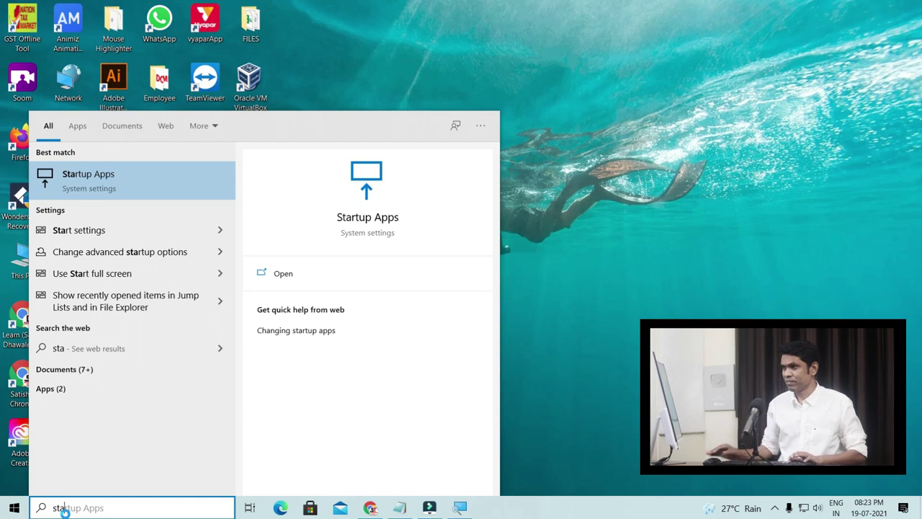
pyautogui.click(105, 177)
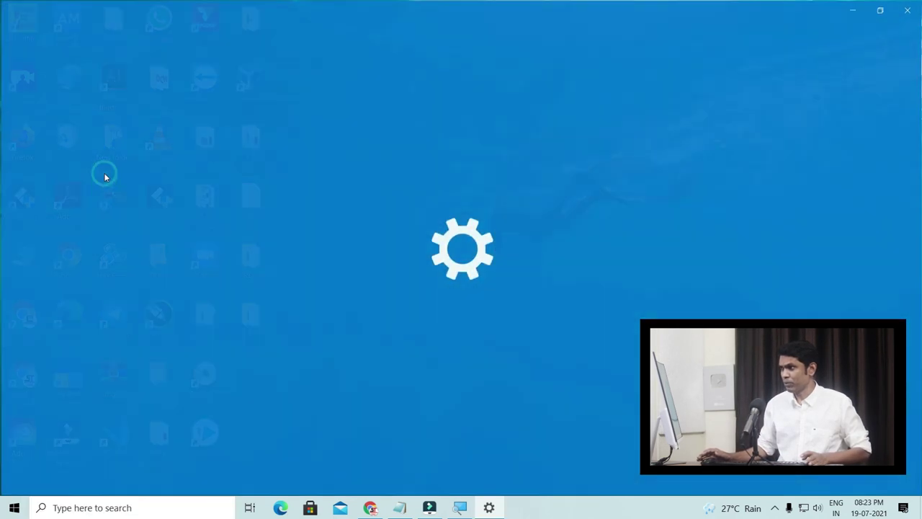
# Try switching the startup apps off, including the second Program entry and Realtek HD Audio Universal Service, and turn them back on
pyautogui.scroll(-3, 339, 151)
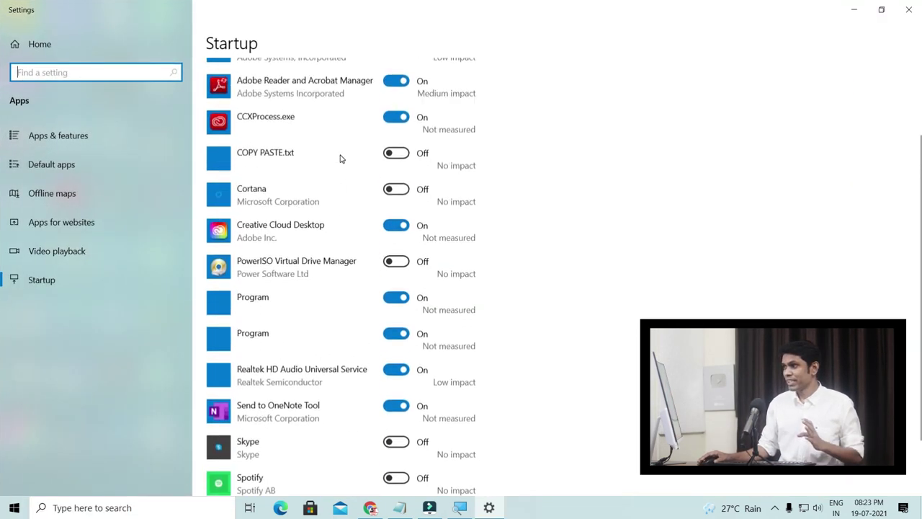
pyautogui.scroll(3, 342, 159)
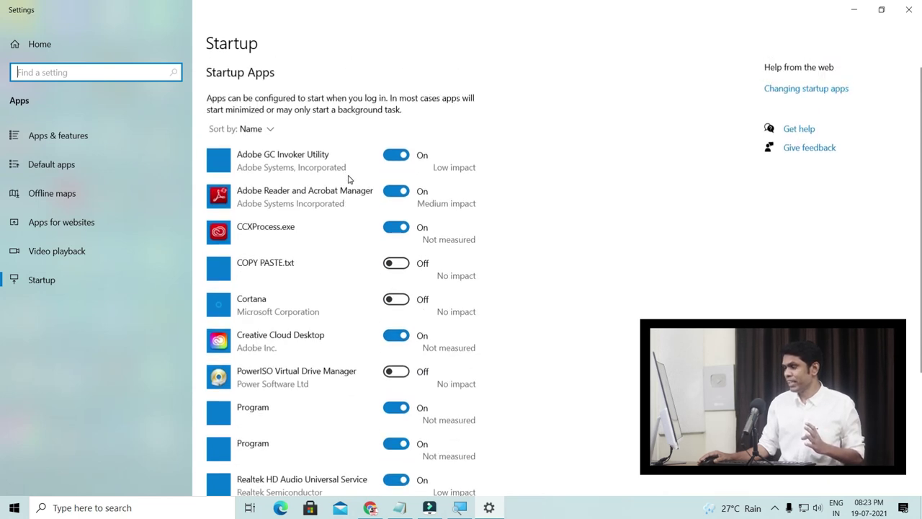
pyautogui.scroll(-4, 349, 185)
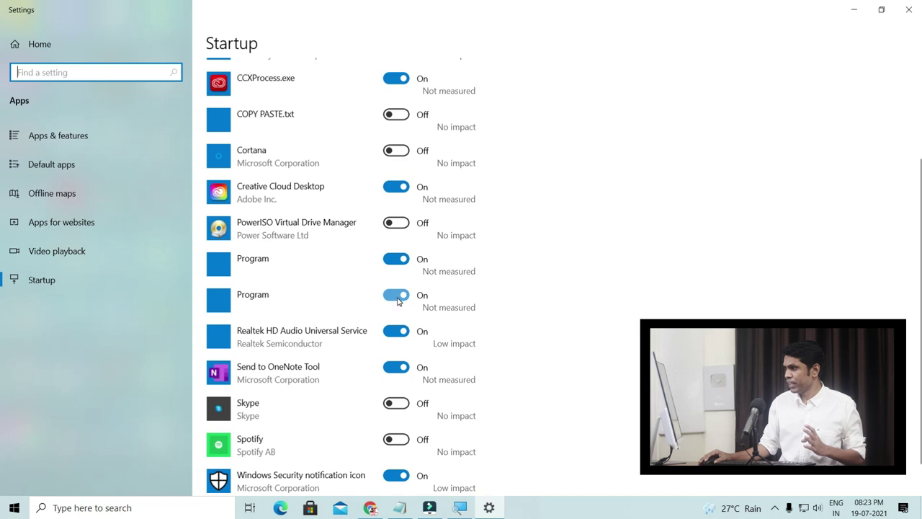
pyautogui.click(397, 297)
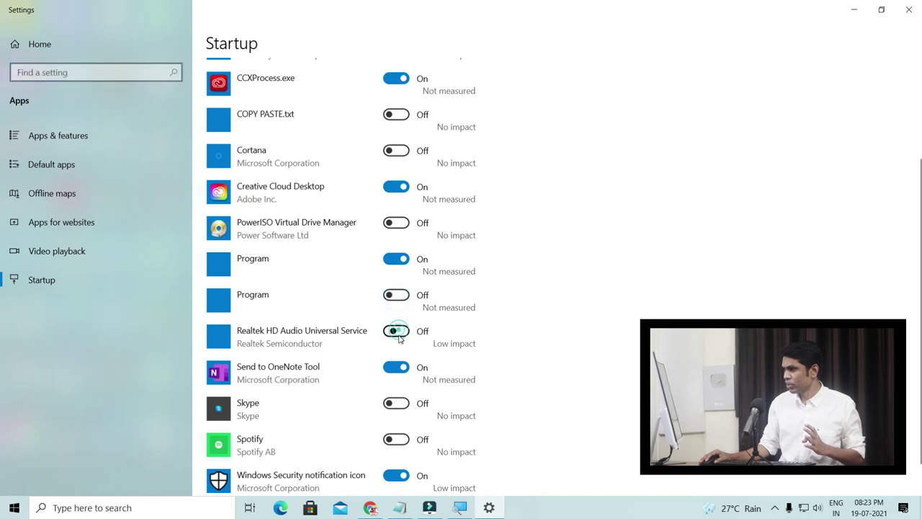
pyautogui.click(398, 368)
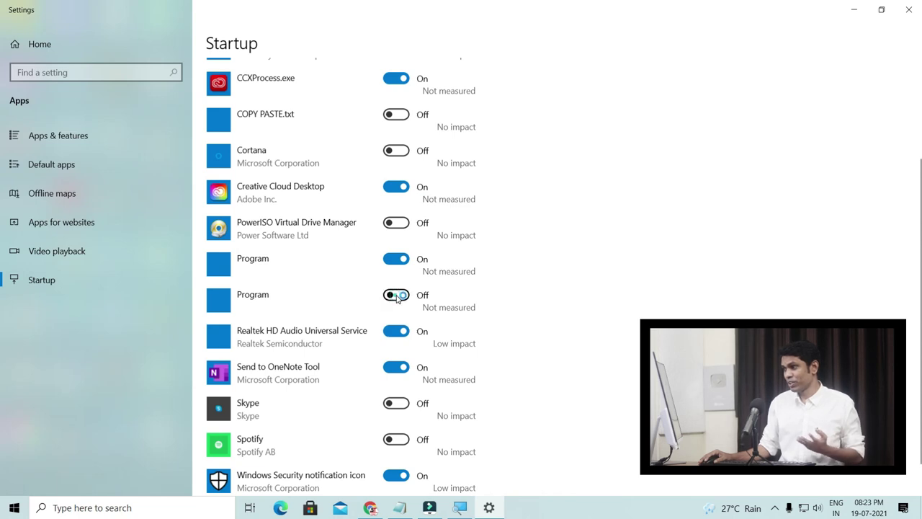
pyautogui.click(397, 297)
pyautogui.click(400, 270)
pyautogui.scroll(-1, 400, 266)
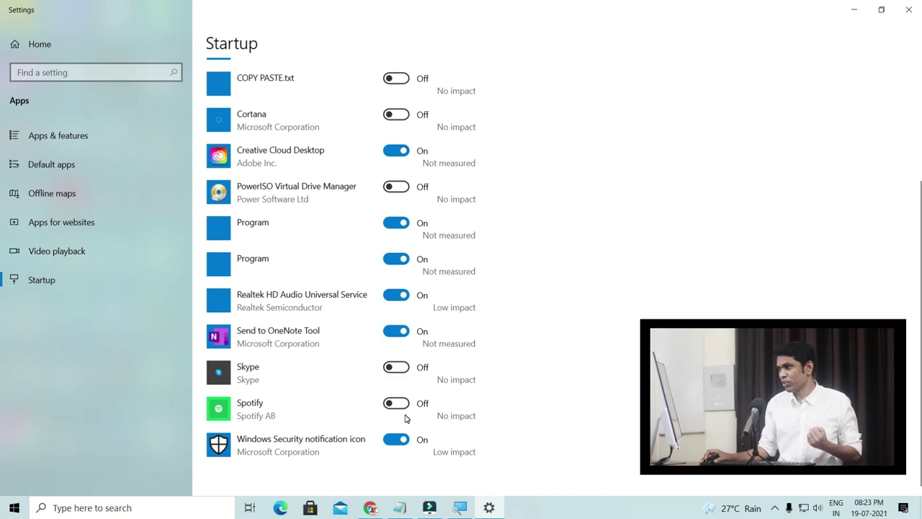
pyautogui.scroll(5, 405, 418)
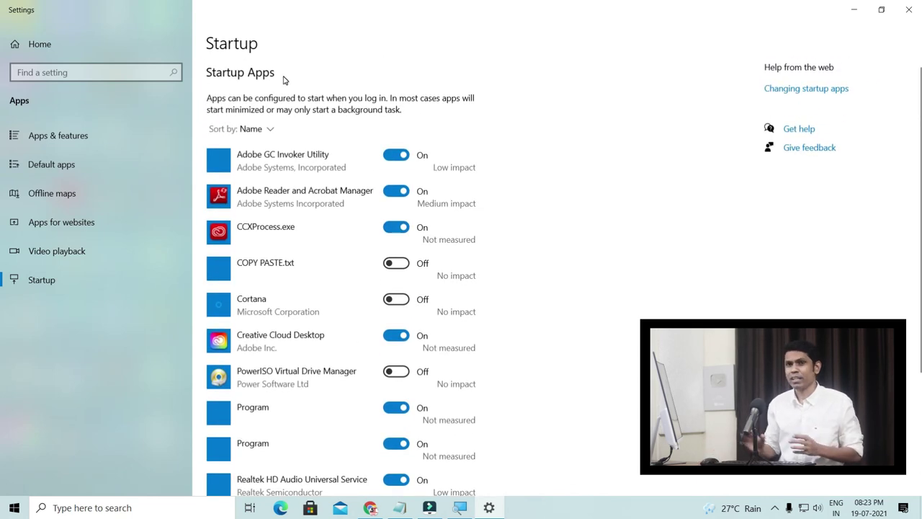
# Close Settings and open Task Manager's list of startup apps to examine COPY PASTE.txt, Cortana and Creative Cloud Desktop
pyautogui.click(576, 507)
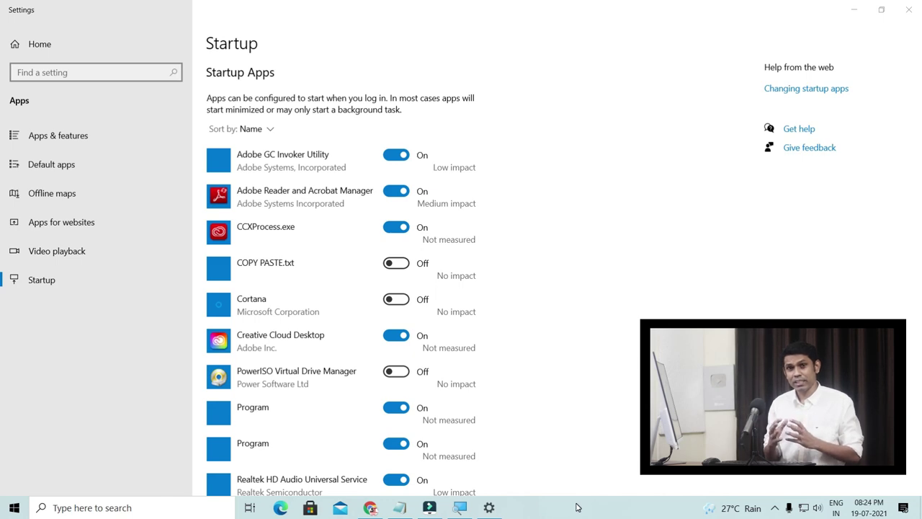
pyautogui.hotkey('alt', 'F4')
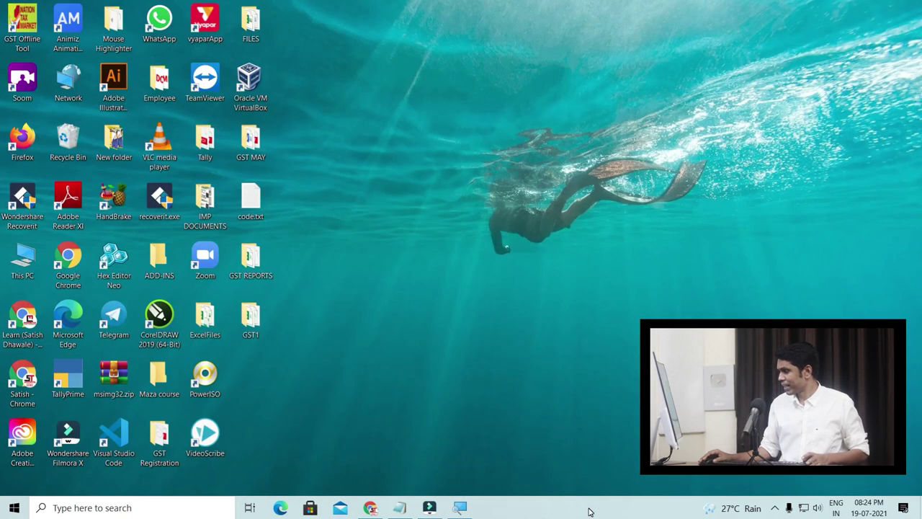
pyautogui.rightClick(589, 512)
pyautogui.click(628, 448)
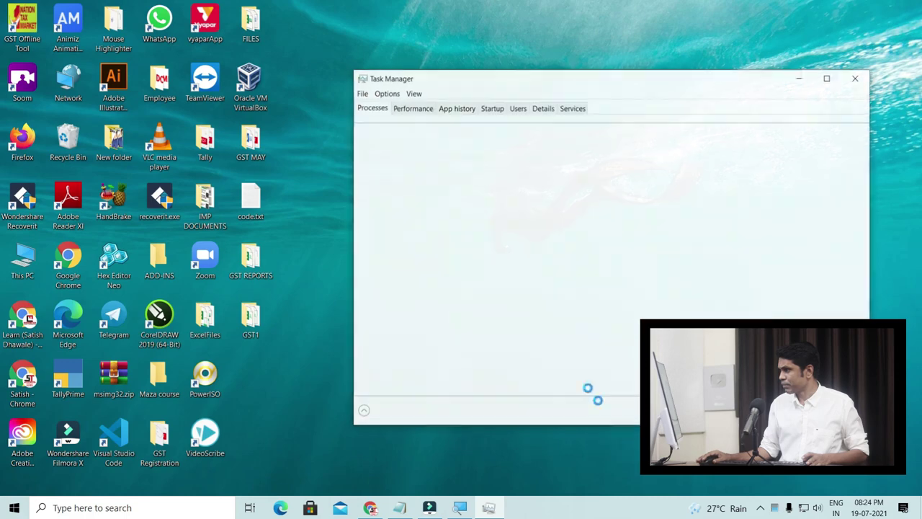
pyautogui.click(490, 109)
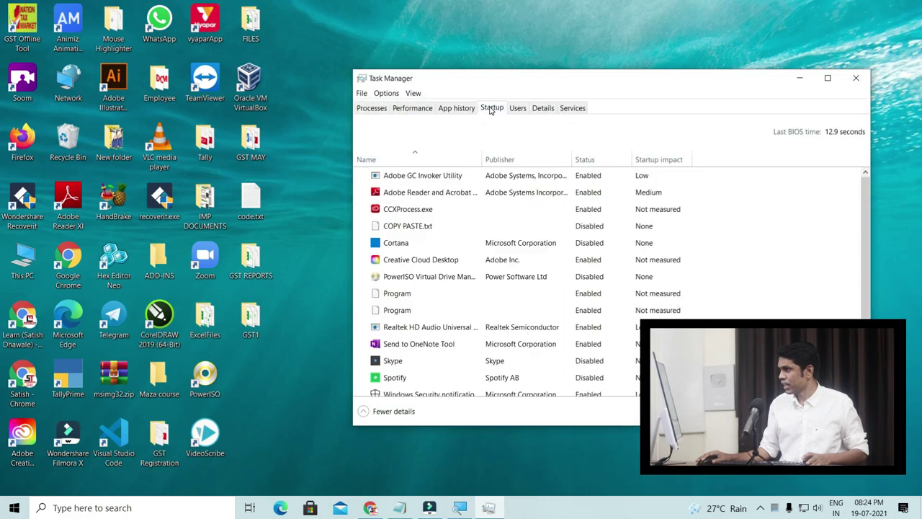
pyautogui.click(443, 228)
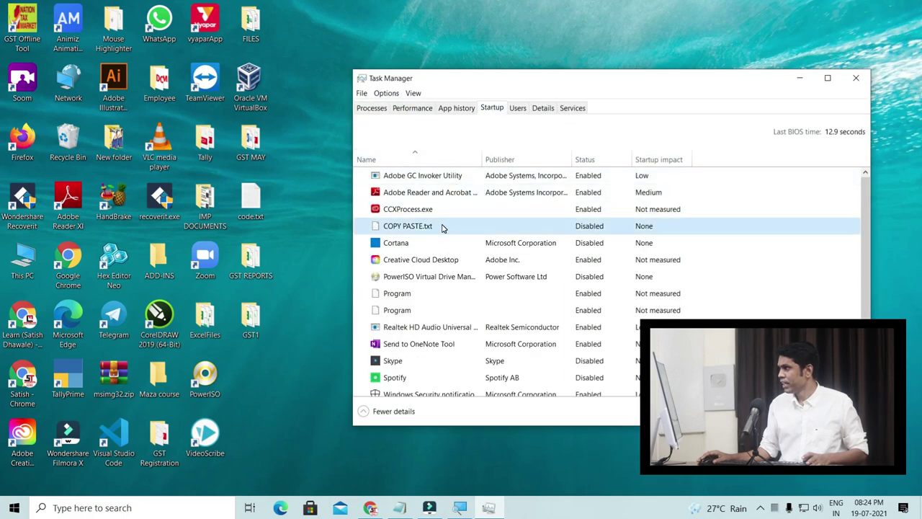
pyautogui.click(443, 244)
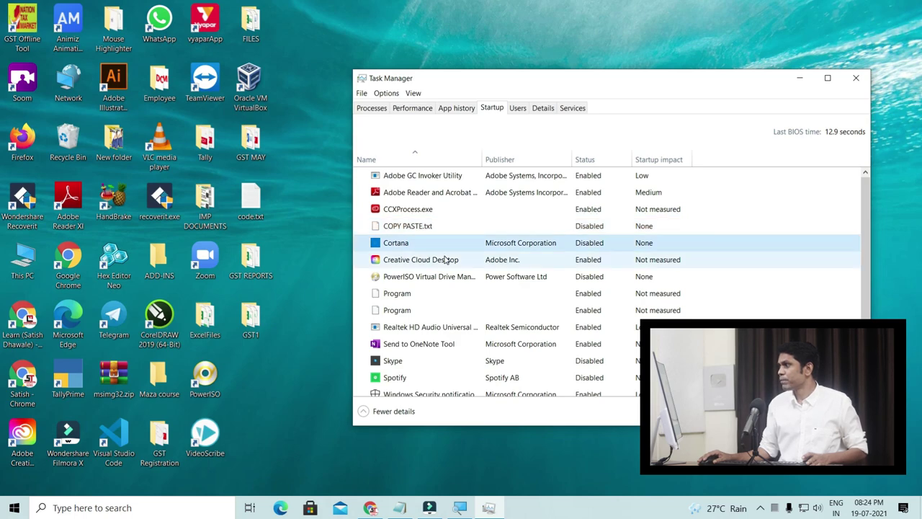
pyautogui.click(446, 263)
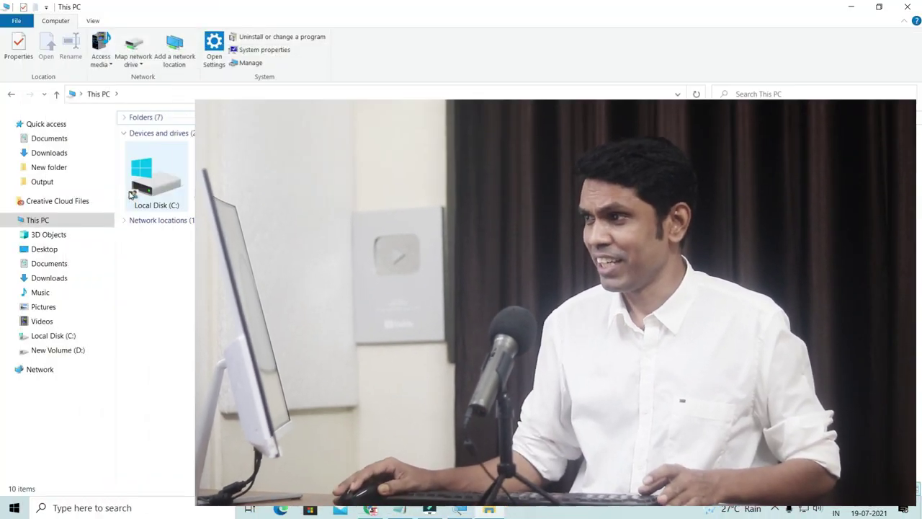
# Open Disk Cleanup from the properties of Local Disk (C:) and review the file categories offered for deletion
pyautogui.click(140, 191)
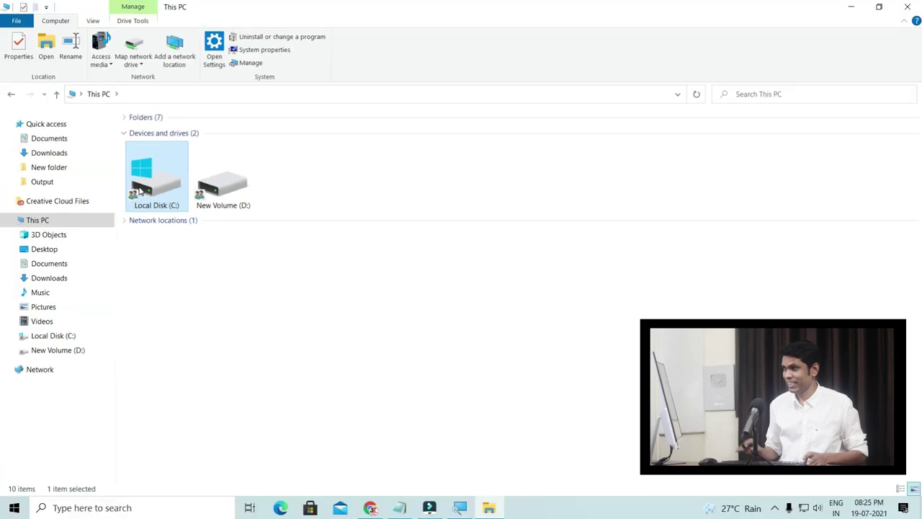
pyautogui.rightClick(141, 191)
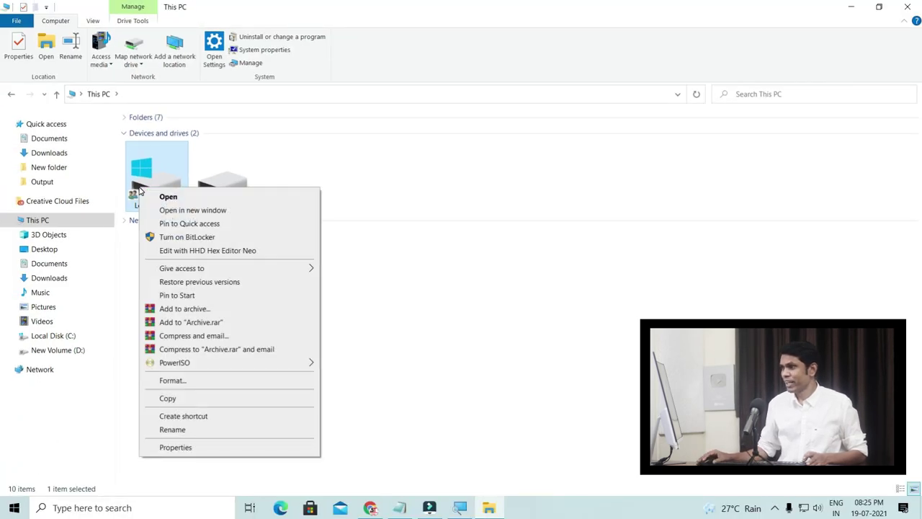
pyautogui.click(175, 447)
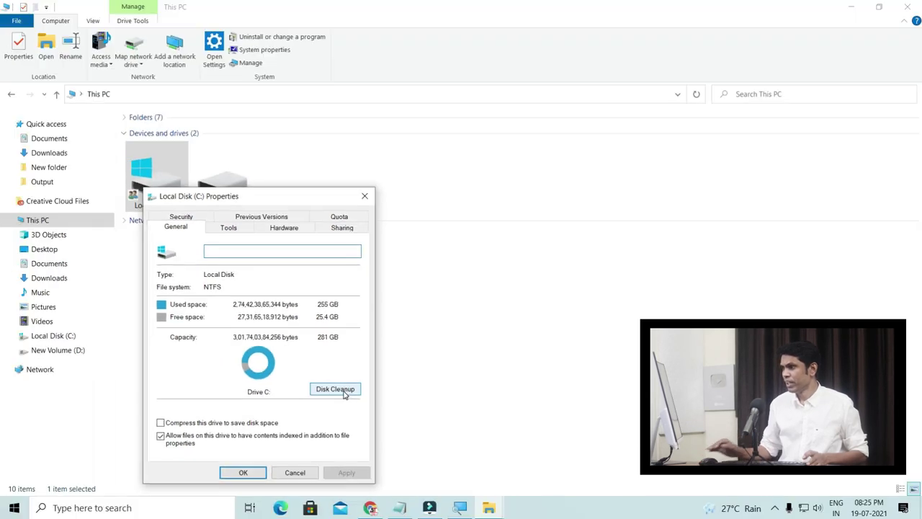
pyautogui.click(335, 389)
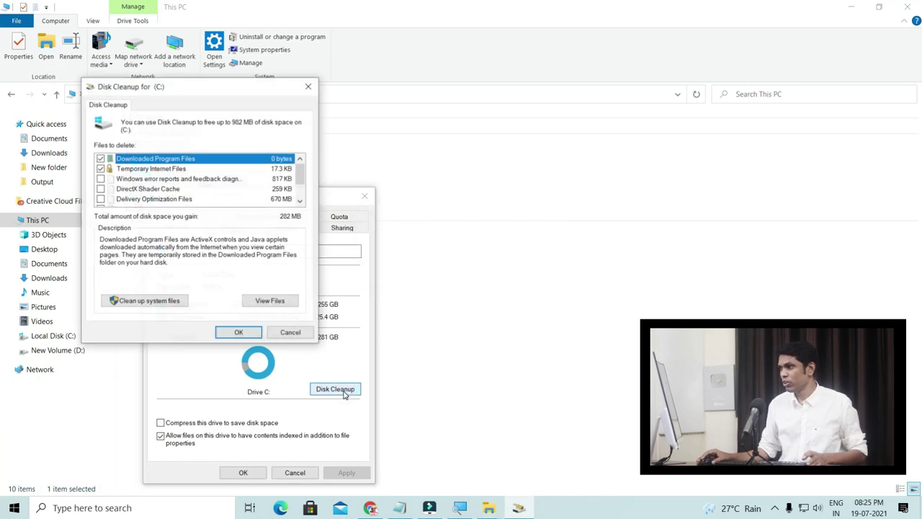
pyautogui.scroll(-1, 101, 182)
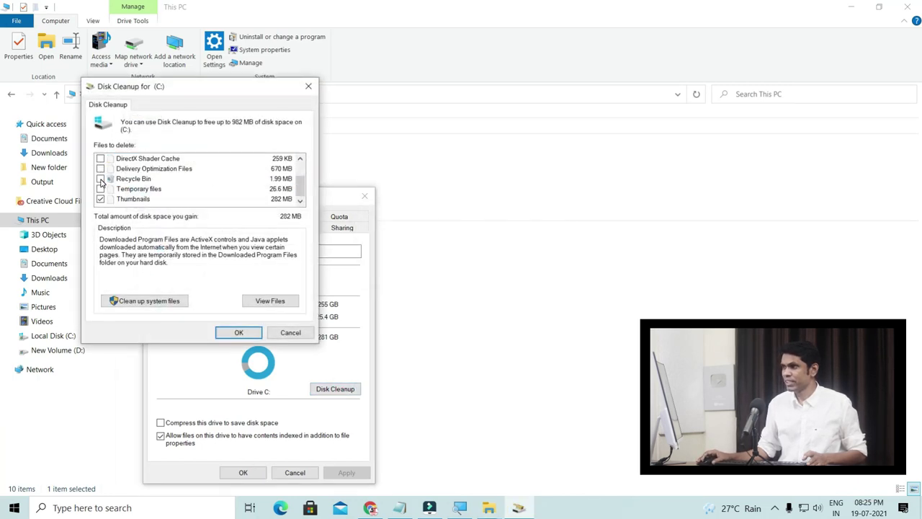
pyautogui.scroll(1, 101, 175)
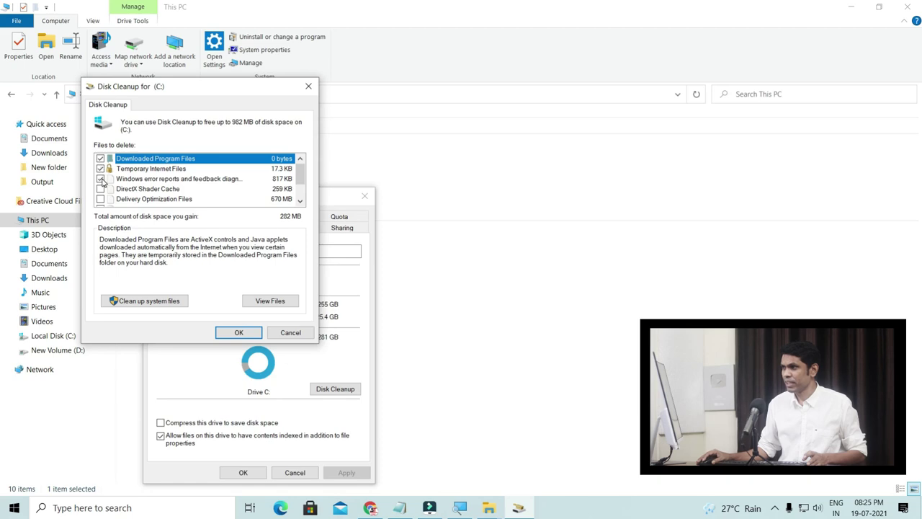
pyautogui.scroll(-1, 101, 206)
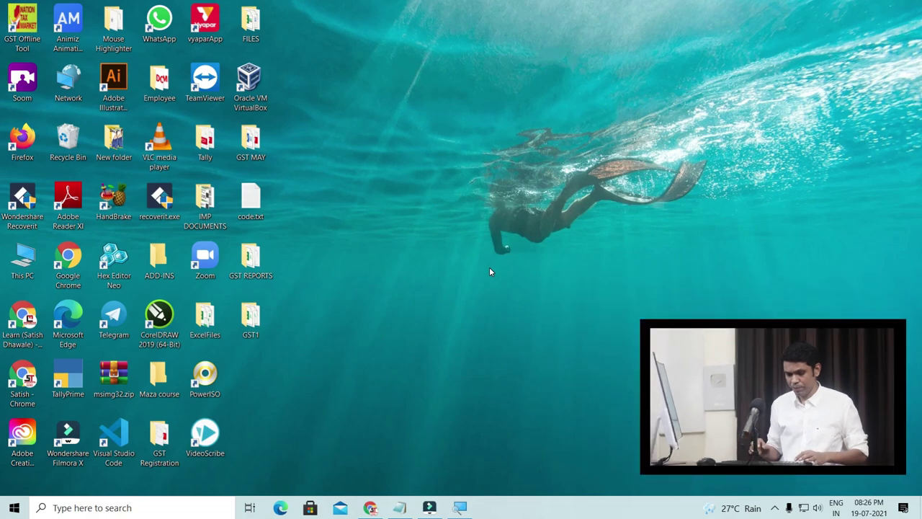
# Search for "reset", open the Reset this PC recovery settings and start the reset process
pyautogui.press('super')
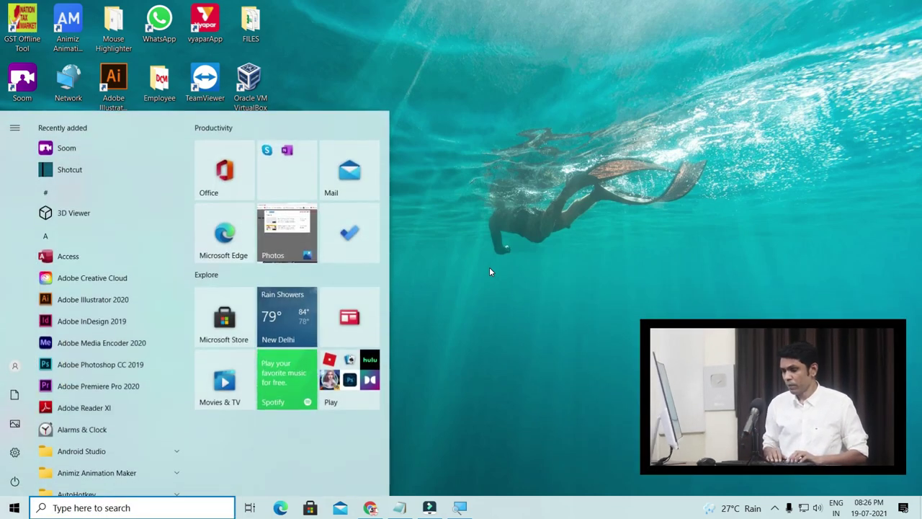
pyautogui.write('reset')
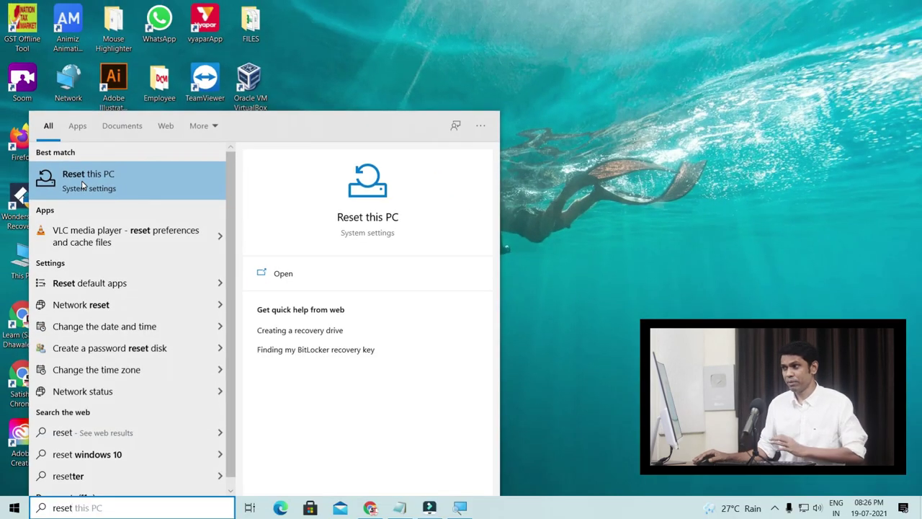
pyautogui.click(83, 180)
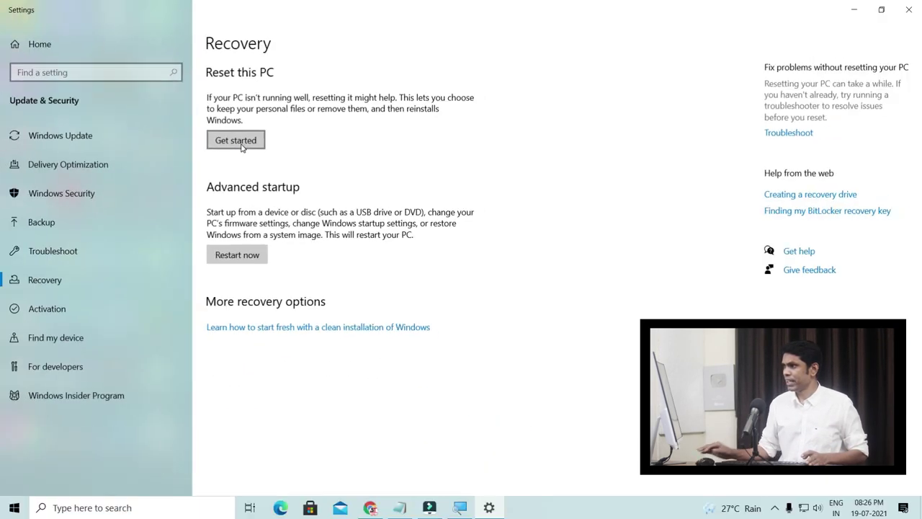
pyautogui.click(237, 141)
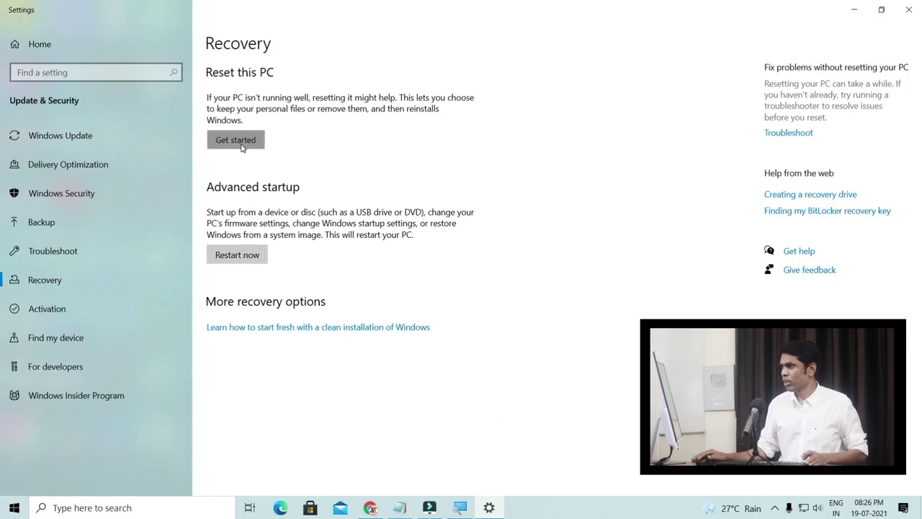